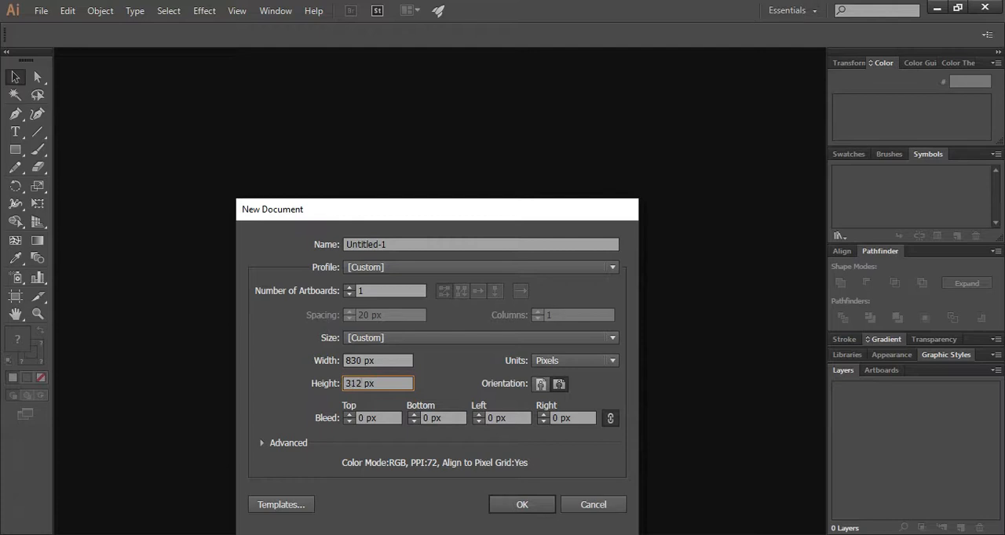
# Create the 830 × 312 px document and draw a full-height rectangle about 253 px wide along the artboard's left edge
pyautogui.click(518, 504)
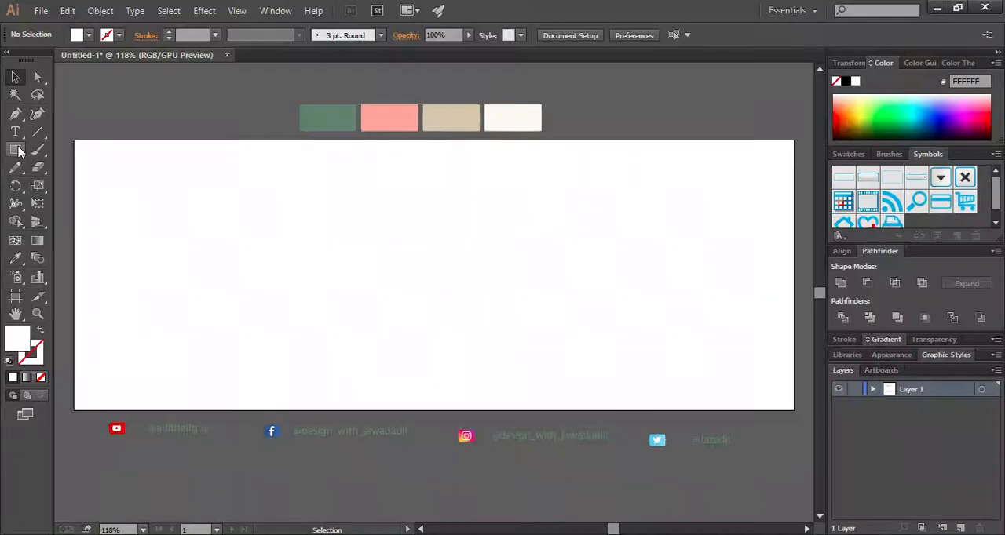
pyautogui.click(18, 147)
pyautogui.moveTo(74, 139)
pyautogui.mouseDown()
pyautogui.moveTo(181, 358)
pyautogui.moveTo(293, 410)
pyautogui.mouseUp()
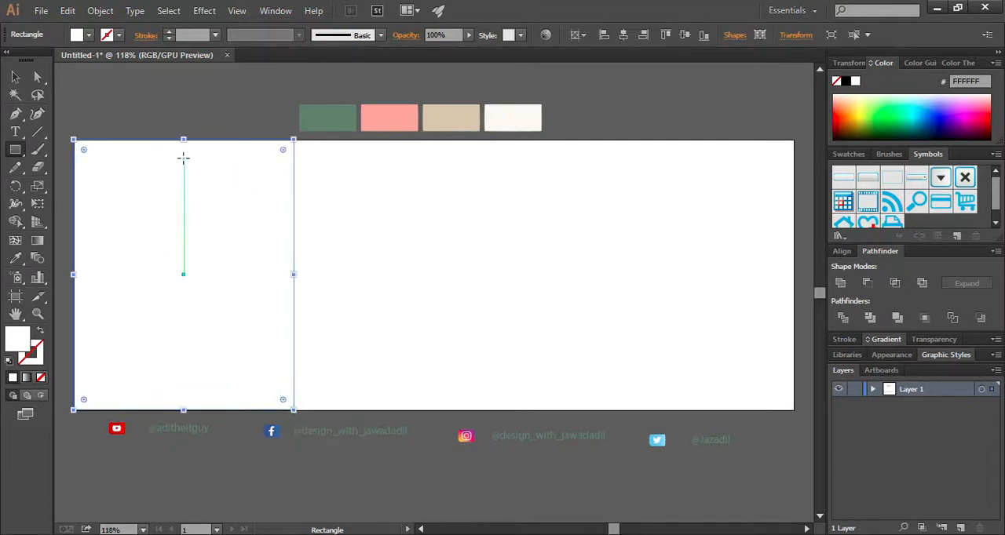
# Fill the rectangle with the green sampled from the colour palette above the artboard
pyautogui.click(17, 76)
pyautogui.click(168, 252)
pyautogui.click(15, 258)
pyautogui.click(326, 117)
pyautogui.click(17, 76)
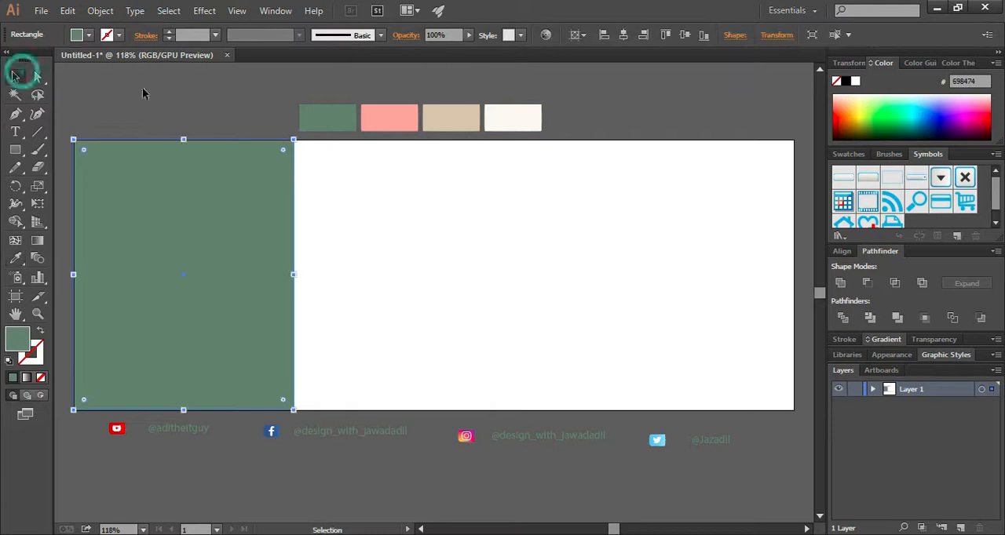
# Shift the green rectangle's top-right corner left to about X 188 px so its right side slants
pyautogui.press('a')
pyautogui.click(283, 151)
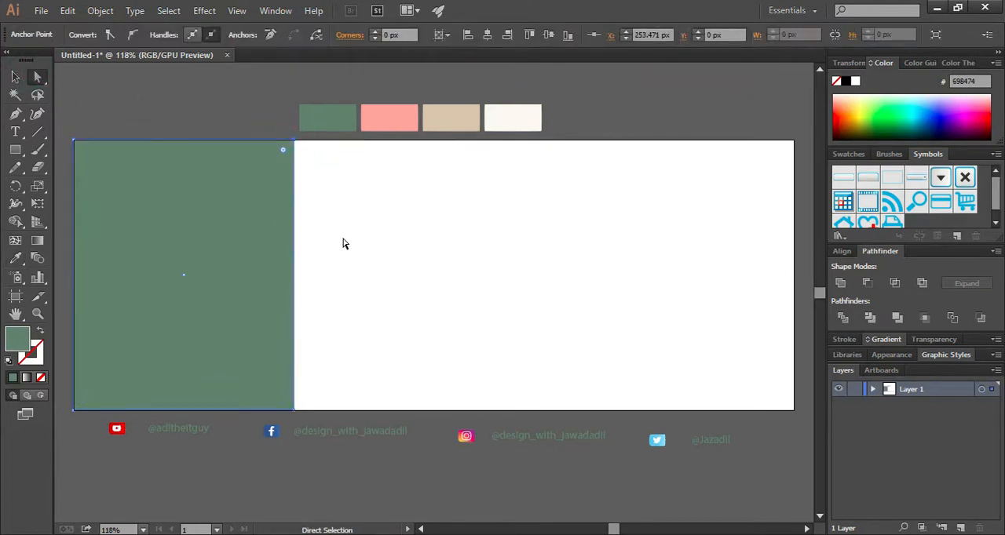
pyautogui.press('Left')
pyautogui.press('Left')
pyautogui.press('Left')
pyautogui.press('Left')
pyautogui.press('Left')
pyautogui.press('Left')
pyautogui.press('Left')
pyautogui.press('Left')
pyautogui.press('Left')
pyautogui.press('Left')
pyautogui.press('Left')
pyautogui.press('Left')
pyautogui.press('Left')
pyautogui.press('Left')
pyautogui.press('Left')
pyautogui.press('Left')
pyautogui.press('Left')
pyautogui.press('Left')
pyautogui.press('Left')
pyautogui.press('Left')
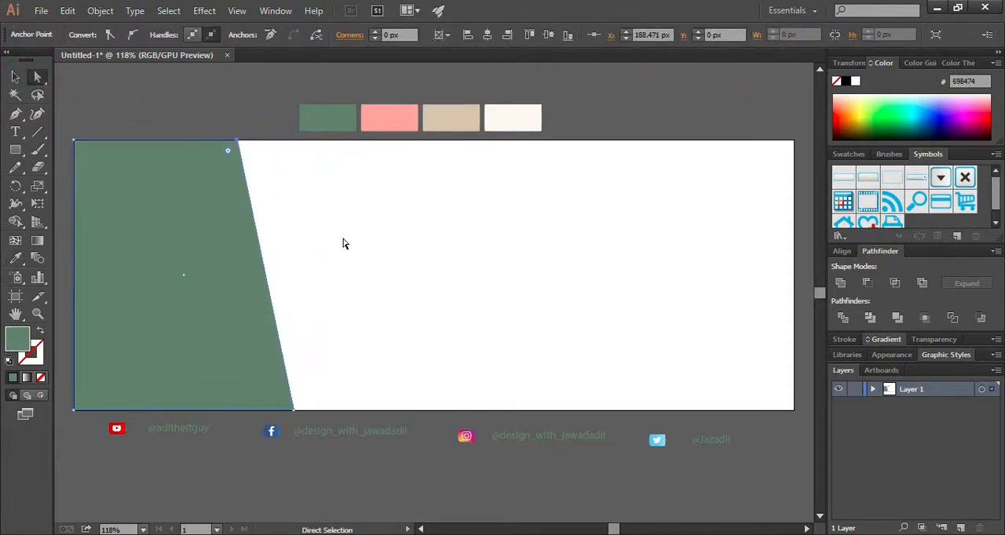
pyautogui.click(342, 243)
# Apply a Multiply drop shadow to the green shape with 51% opacity, 4 px X offset, 0 px Y offset and 5 px blur
pyautogui.click(231, 280)
pyautogui.click(204, 10)
pyautogui.moveTo(337, 175)
pyautogui.click(402, 180)
pyautogui.click(698, 254)
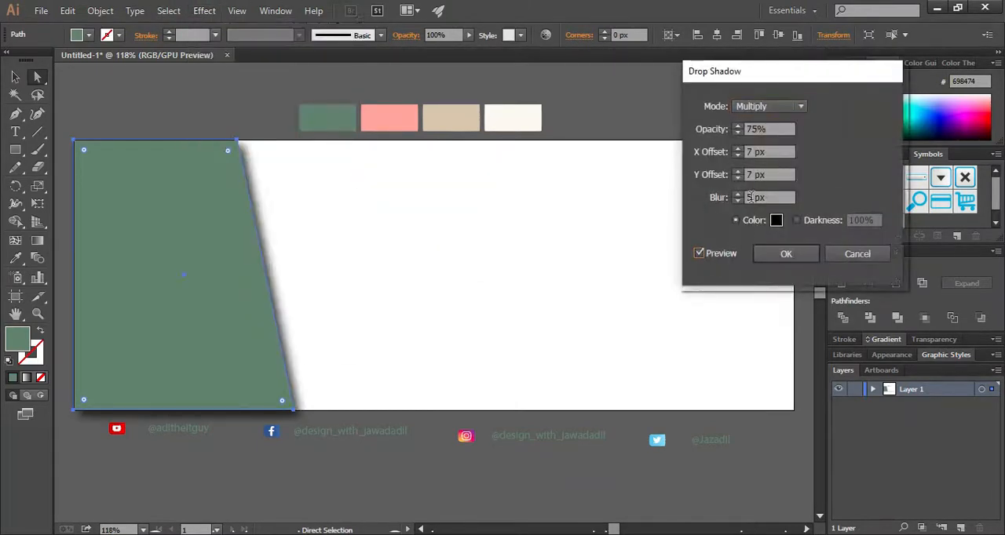
pyautogui.press('Up')
pyautogui.moveTo(772, 156); pyautogui.dragTo(726, 160)
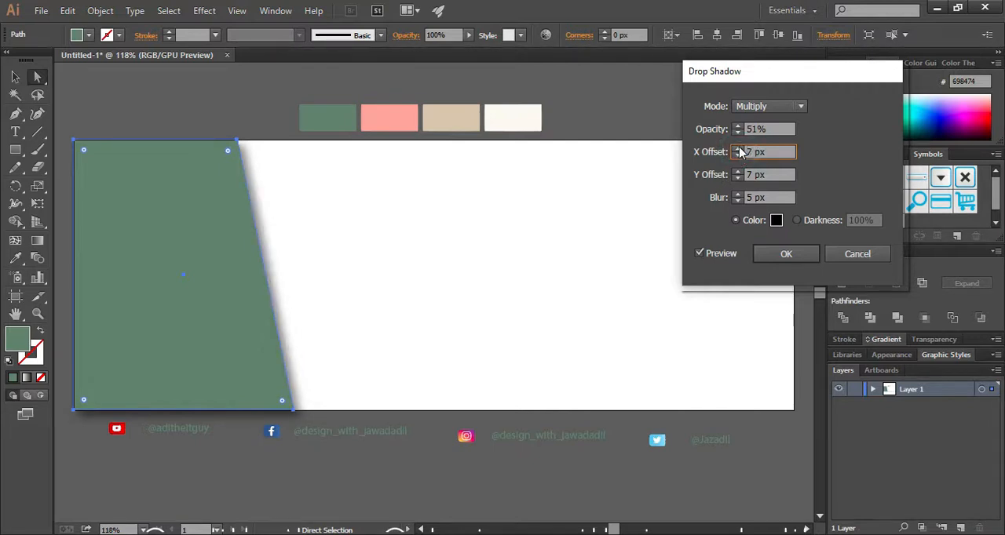
pyautogui.click(737, 156)
pyautogui.click(738, 157)
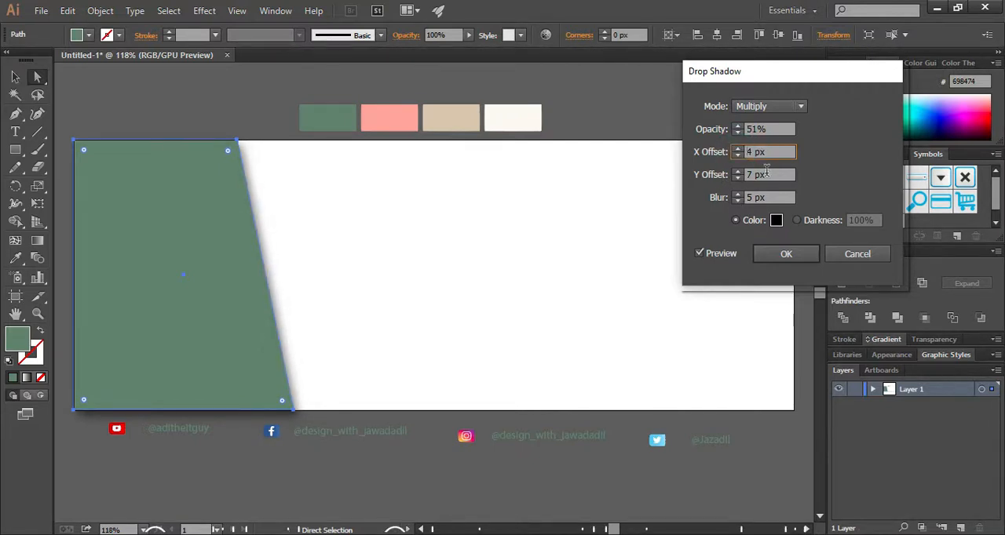
pyautogui.click(785, 253)
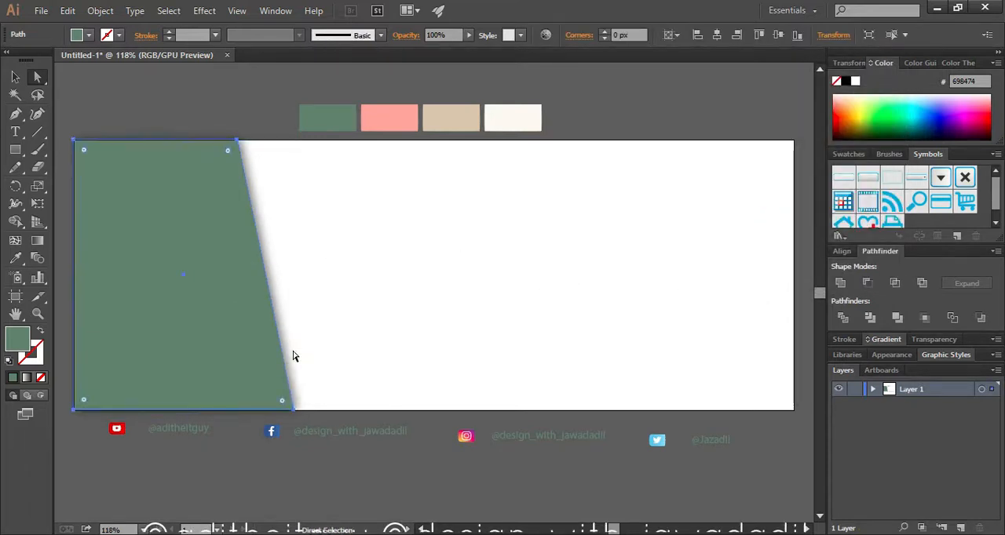
# Make a slightly smaller copy of the green shape, aligned to the artboard's left edge and vertical centre
pyautogui.click(15, 77)
pyautogui.moveTo(195, 267); pyautogui.dragTo(271, 285)
pyautogui.hotkey('ctrl', 'z')
pyautogui.moveTo(195, 238); pyautogui.dragTo(262, 238)
pyautogui.click(607, 34)
pyautogui.click(687, 34)
pyautogui.click(224, 271)
pyautogui.moveTo(294, 410); pyautogui.dragTo(271, 384)
pyautogui.click(684, 35)
# Fill the smaller copy with the pink sampled from the palette
pyautogui.click(200, 265)
pyautogui.click(16, 259)
pyautogui.click(390, 118)
pyautogui.click(15, 76)
# Make a slightly smaller copy of the pink shape, aligned to the artboard's left edge and vertical centre
pyautogui.click(168, 310)
pyautogui.moveTo(207, 292); pyautogui.dragTo(465, 307)
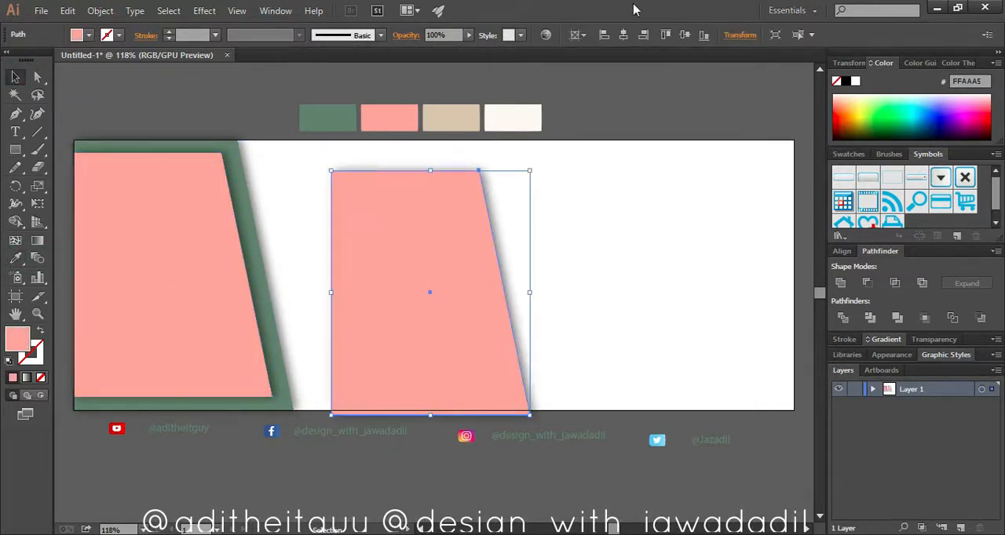
pyautogui.click(603, 34)
pyautogui.click(683, 35)
pyautogui.moveTo(274, 398); pyautogui.dragTo(253, 372)
pyautogui.click(683, 36)
pyautogui.click(602, 35)
# Fill the innermost shape with the tan sampled from the palette and deselect it
pyautogui.press('i')
pyautogui.click(452, 118)
pyautogui.press('v')
pyautogui.click(412, 335)
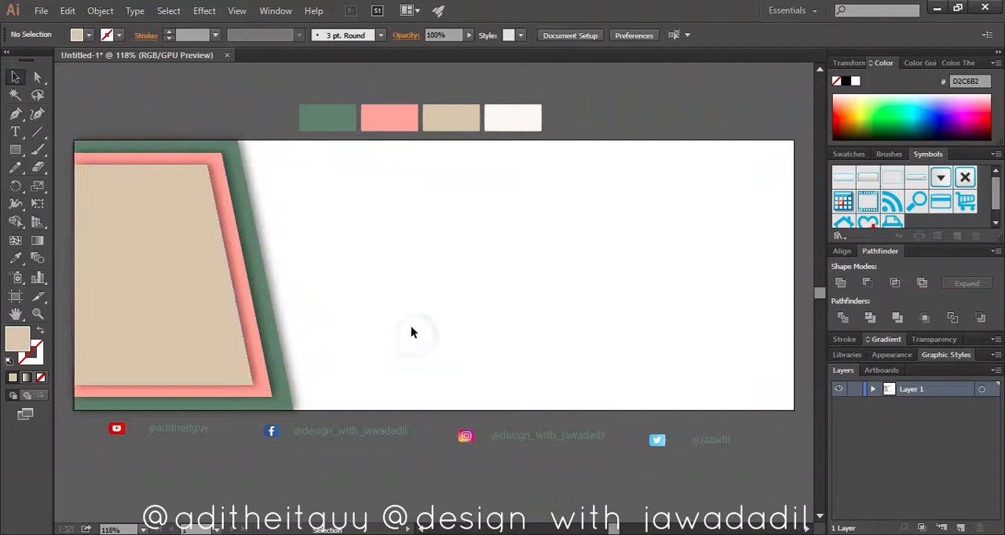
# Duplicate the three layered shapes and rotate the copied set by 180°
pyautogui.moveTo(346, 223); pyautogui.dragTo(422, 302)
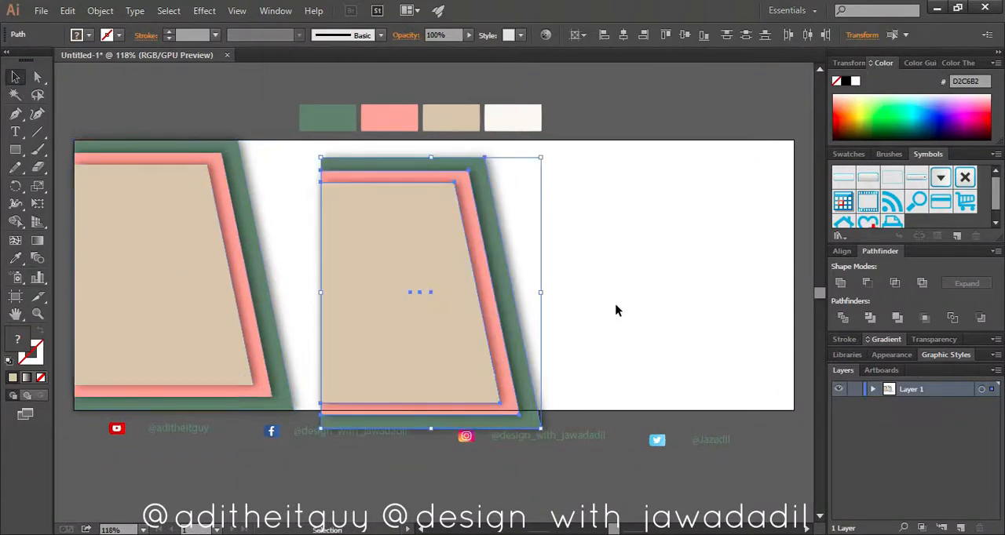
pyautogui.moveTo(511, 442); pyautogui.dragTo(413, 398)
pyautogui.click(440, 205)
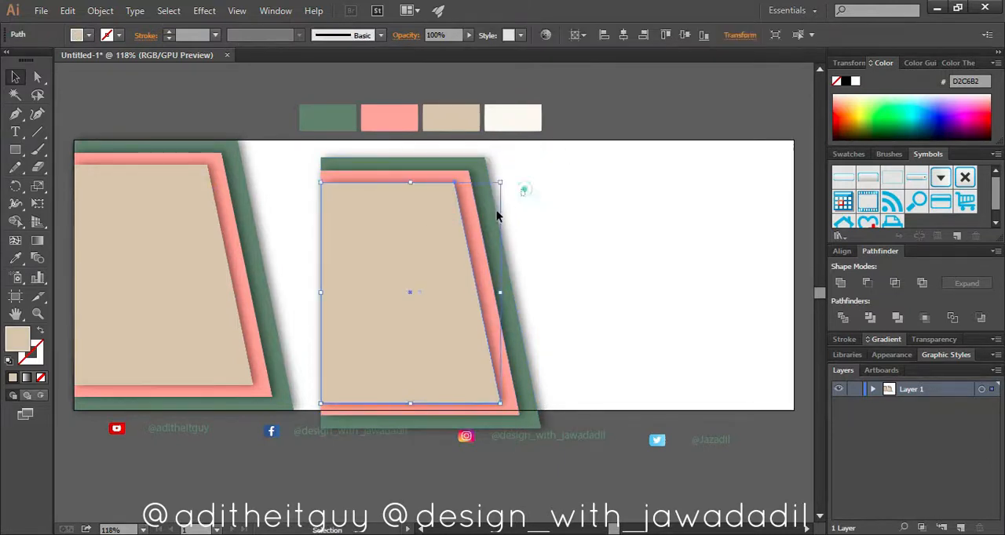
pyautogui.moveTo(525, 193); pyautogui.dragTo(471, 190)
pyautogui.moveTo(547, 155); pyautogui.dragTo(359, 431)
# Align the rotated set to the artboard's right edge and scale it down into the top-right corner
pyautogui.moveTo(410, 258); pyautogui.dragTo(646, 248)
pyautogui.click(642, 35)
pyautogui.click(684, 34)
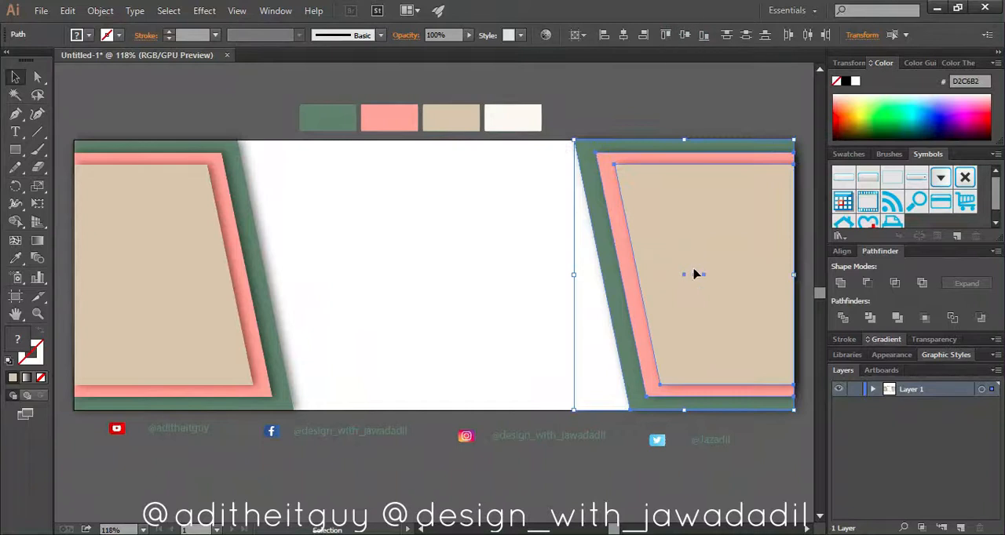
pyautogui.click(655, 425)
pyautogui.click(690, 366)
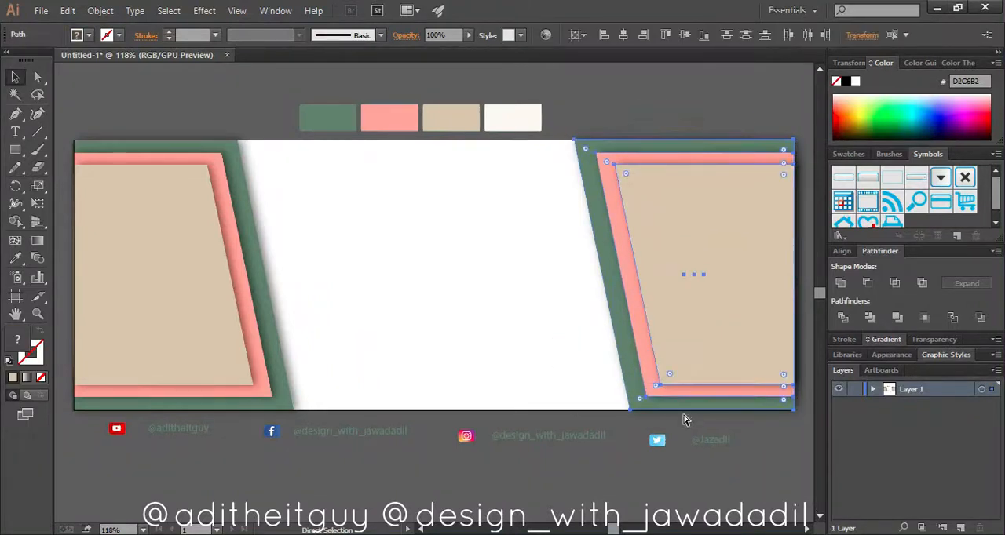
pyautogui.moveTo(604, 409); pyautogui.dragTo(648, 334)
pyautogui.click(645, 340)
# Fill the innermost shape of the left set with the cream sampled from the palette
pyautogui.click(168, 250)
pyautogui.click(15, 258)
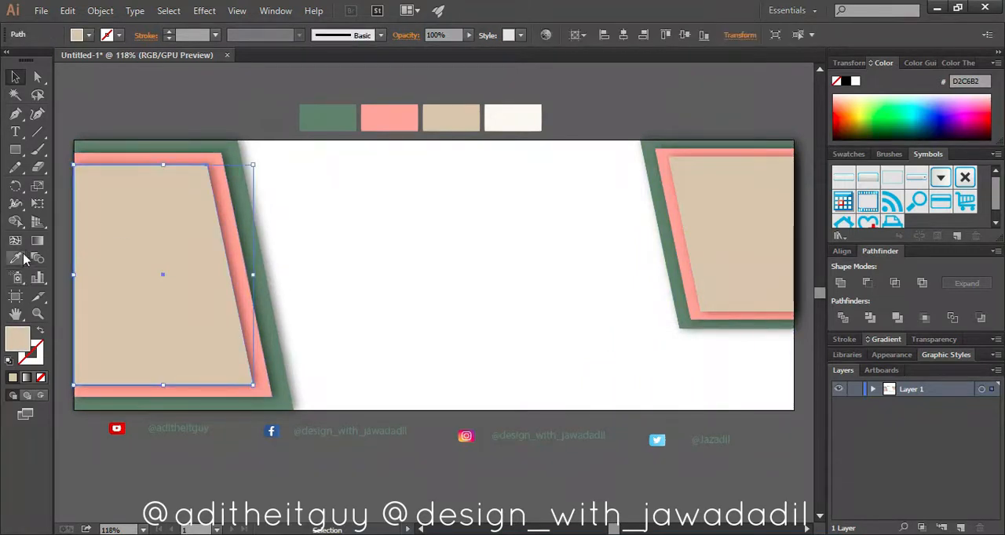
pyautogui.click(511, 118)
pyautogui.click(15, 76)
pyautogui.click(409, 324)
# Fill the innermost shape of the right set with the same cream from the palette
pyautogui.rightClick(709, 243)
pyautogui.click(746, 328)
pyautogui.click(803, 245)
pyautogui.click(767, 242)
pyautogui.click(15, 259)
pyautogui.click(521, 115)
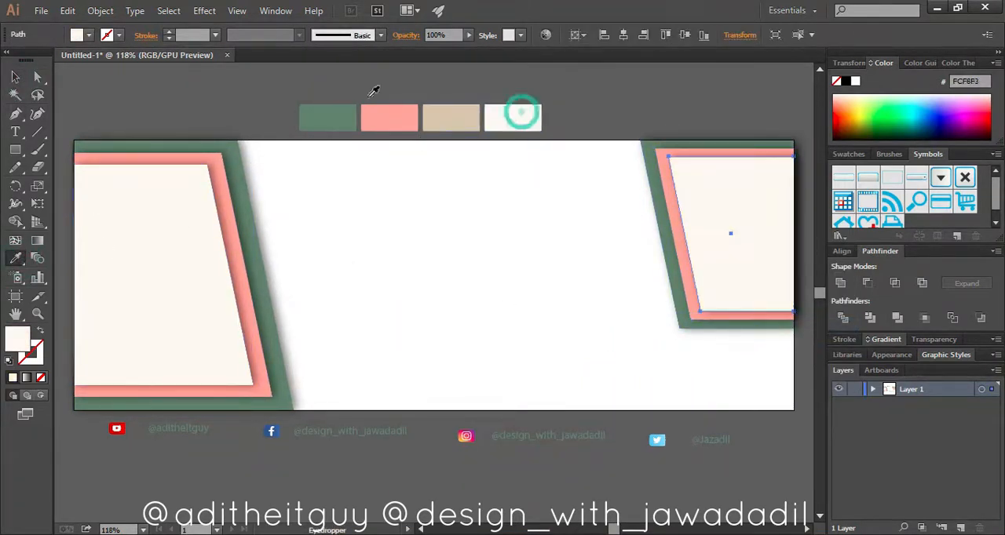
# Draw a rectangle about 38 × 31 px on the left cream panel, near its lower right edge
pyautogui.click(285, 272)
pyautogui.click(37, 312)
pyautogui.click(468, 288)
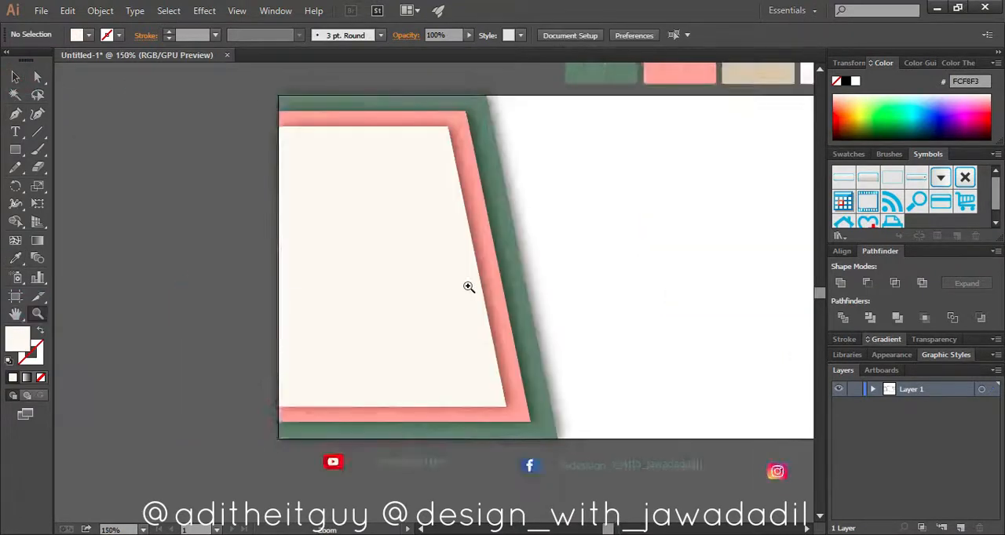
pyautogui.click(415, 256)
pyautogui.click(411, 250)
pyautogui.moveTo(484, 351); pyautogui.dragTo(493, 362)
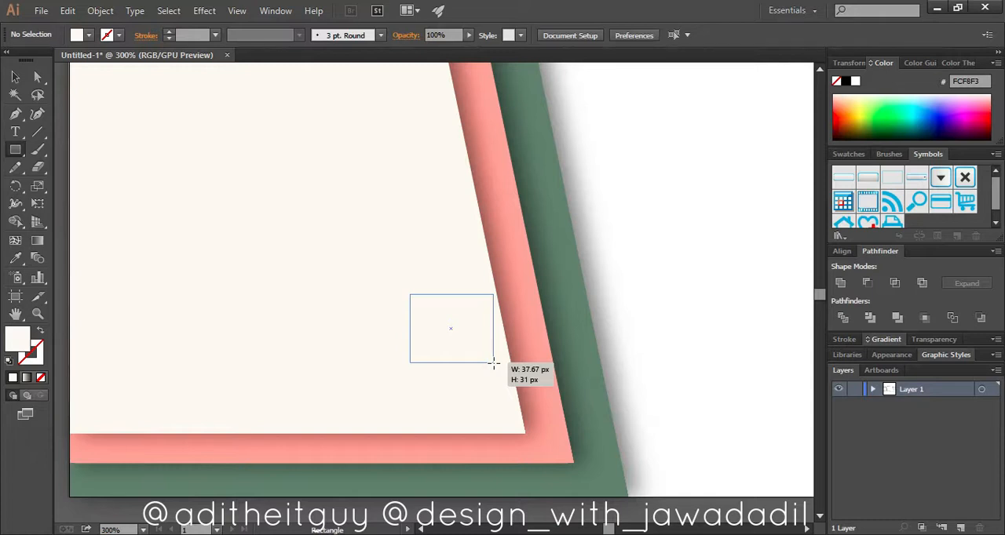
pyautogui.moveTo(493, 362); pyautogui.dragTo(493, 363)
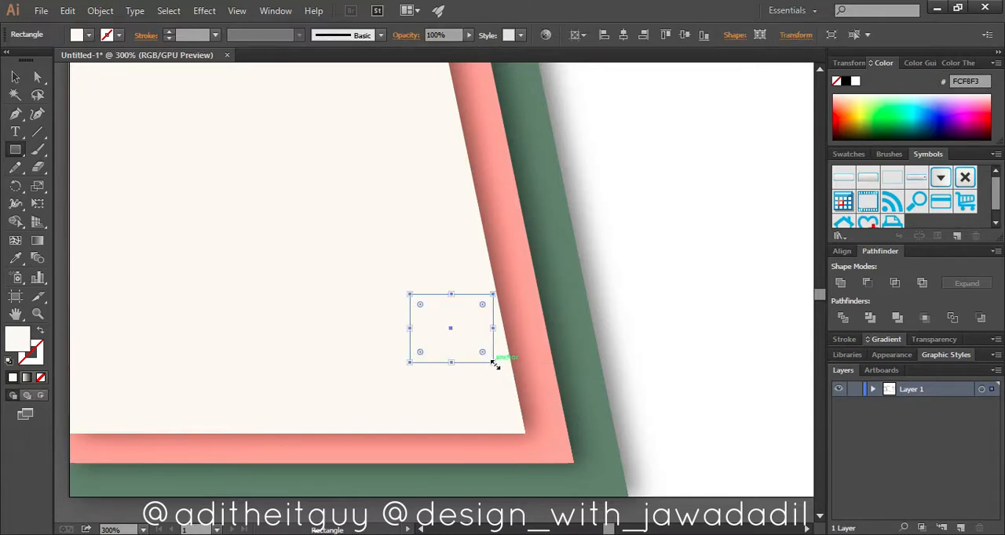
# Fill the small rectangle with the tan sampled from the palette
pyautogui.click(17, 257)
pyautogui.scroll(5, 484, 169)
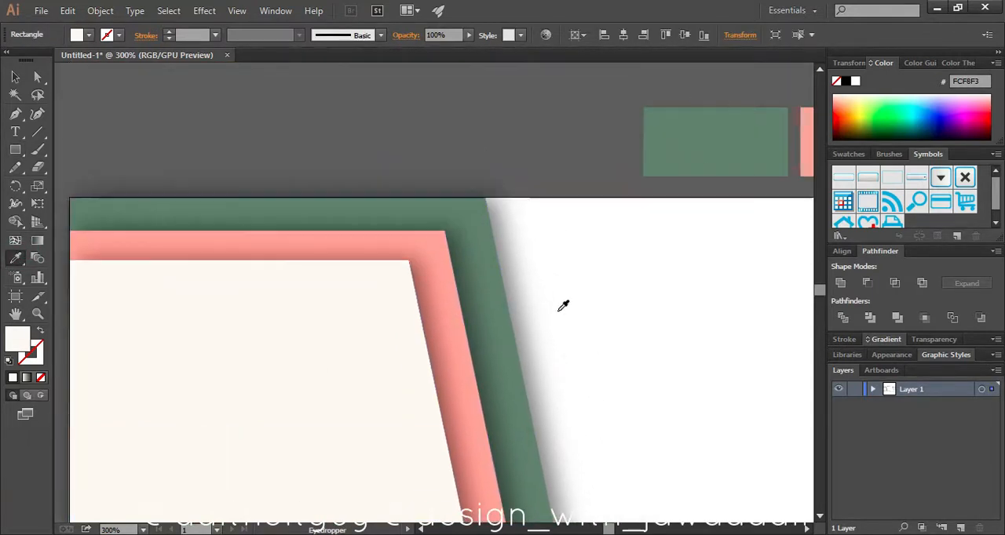
pyautogui.moveTo(653, 242); pyautogui.dragTo(245, 269)
pyautogui.click(601, 172)
pyautogui.moveTo(187, 311); pyautogui.dragTo(590, 188)
pyautogui.scroll(-4, 590, 188)
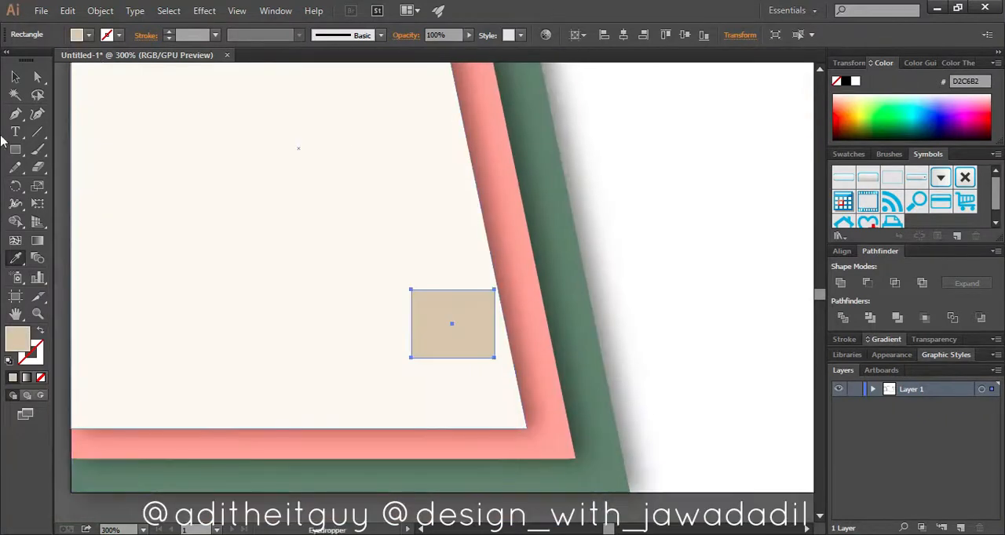
# Shift the two bottom corners of the small tan rectangle right to slant it into a parallelogram
pyautogui.click(15, 77)
pyautogui.press('a')
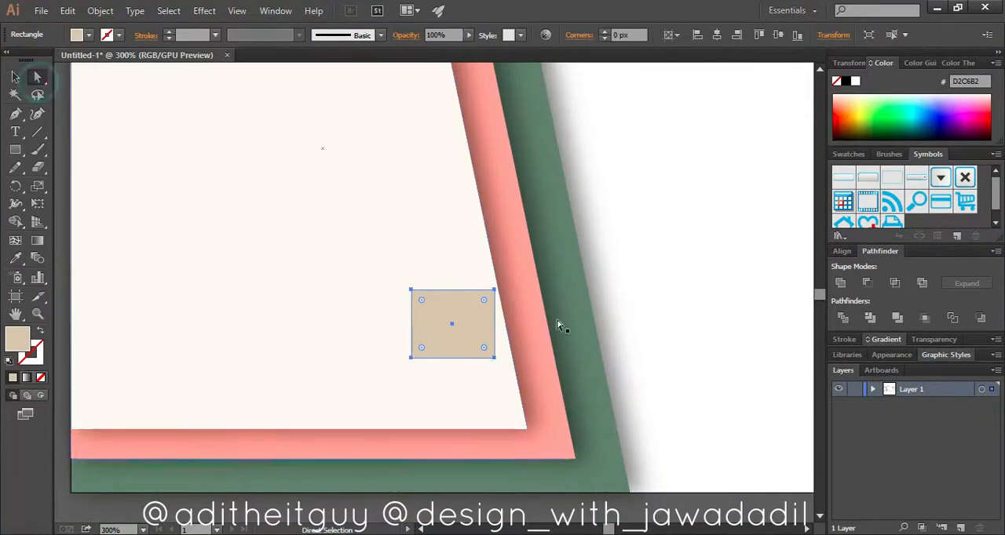
pyautogui.click(412, 359)
pyautogui.keyDown('shift'); pyautogui.click(494, 359); pyautogui.keyUp('shift')
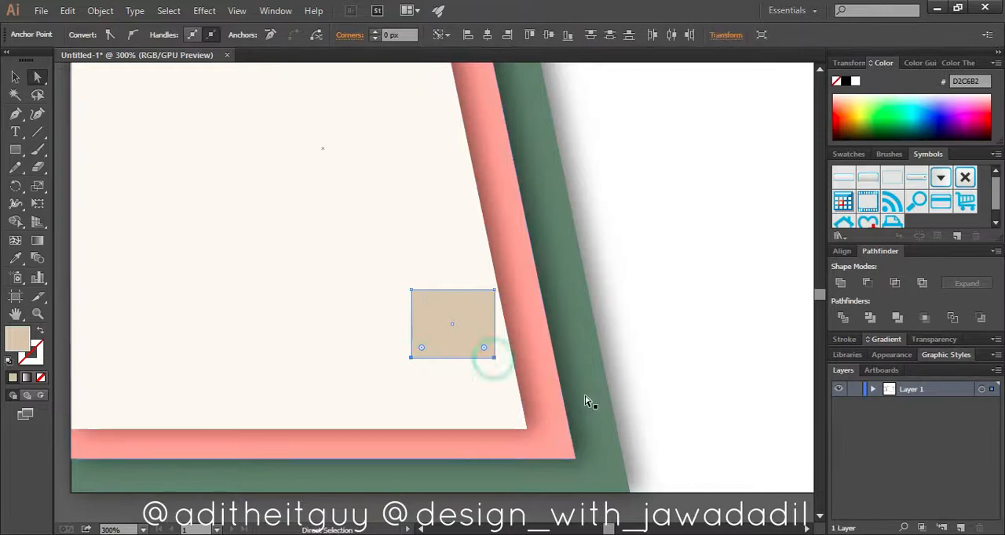
pyautogui.press('Right')
# Adjust the parallelogram's two top corners so its right side lies flush with the cream panel's slanted edge
pyautogui.press('z')
pyautogui.click(442, 318)
pyautogui.click(438, 292)
pyautogui.moveTo(410, 287); pyautogui.dragTo(416, 288)
pyautogui.press('a')
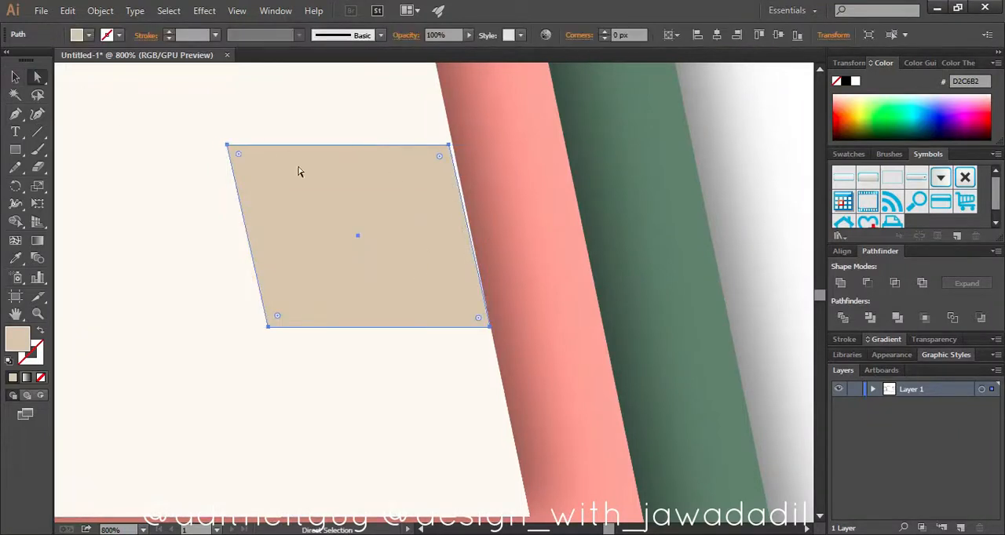
pyautogui.moveTo(444, 148)
pyautogui.mouseDown()
pyautogui.moveTo(471, 148)
pyautogui.moveTo(453, 147)
pyautogui.mouseUp()
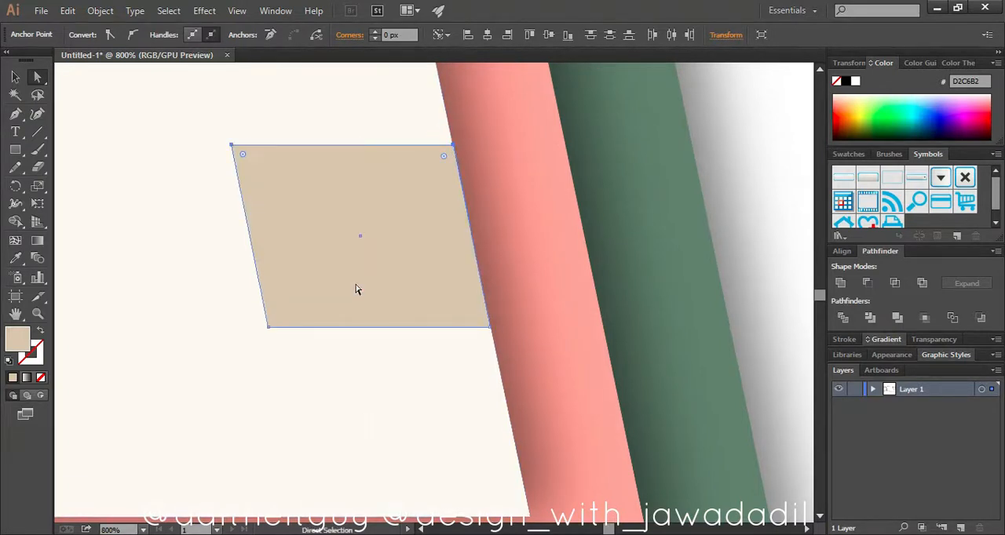
pyautogui.click(355, 283)
# Move the tan parallelogram down along the slanted edge to just above the cream panel's bottom right corner
pyautogui.click(15, 78)
pyautogui.click(743, 157)
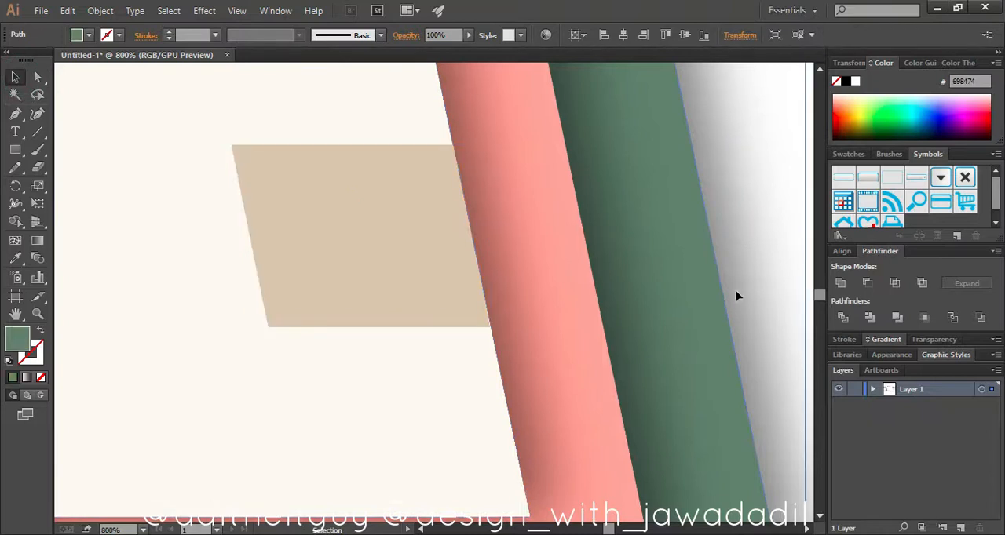
pyautogui.click(401, 296)
pyautogui.hotkey('ctrl', '-')
pyautogui.hotkey('ctrl', '-')
pyautogui.hotkey('ctrl', '-')
pyautogui.hotkey('ctrl', '-')
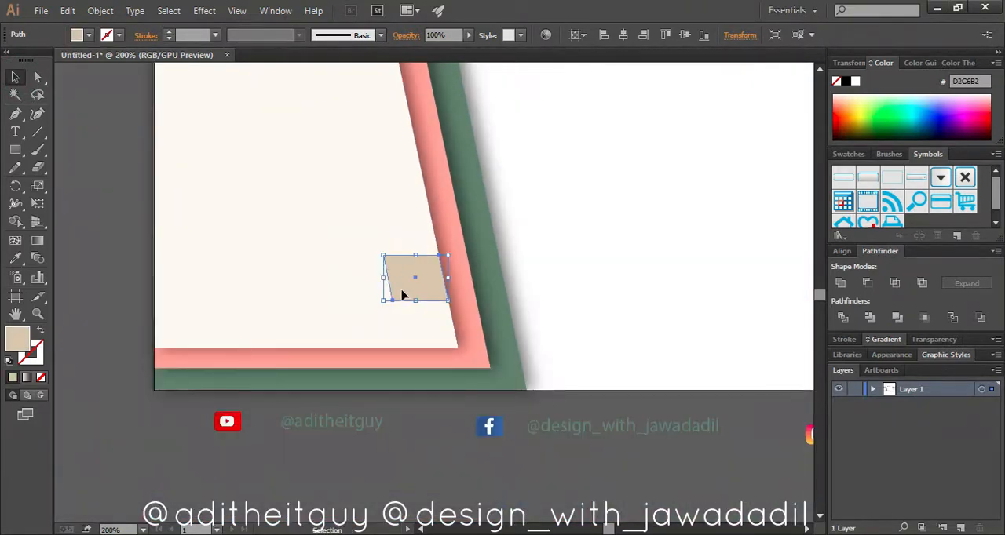
pyautogui.moveTo(405, 282); pyautogui.dragTo(413, 316)
pyautogui.click(38, 314)
pyautogui.click(447, 327)
pyautogui.click(440, 328)
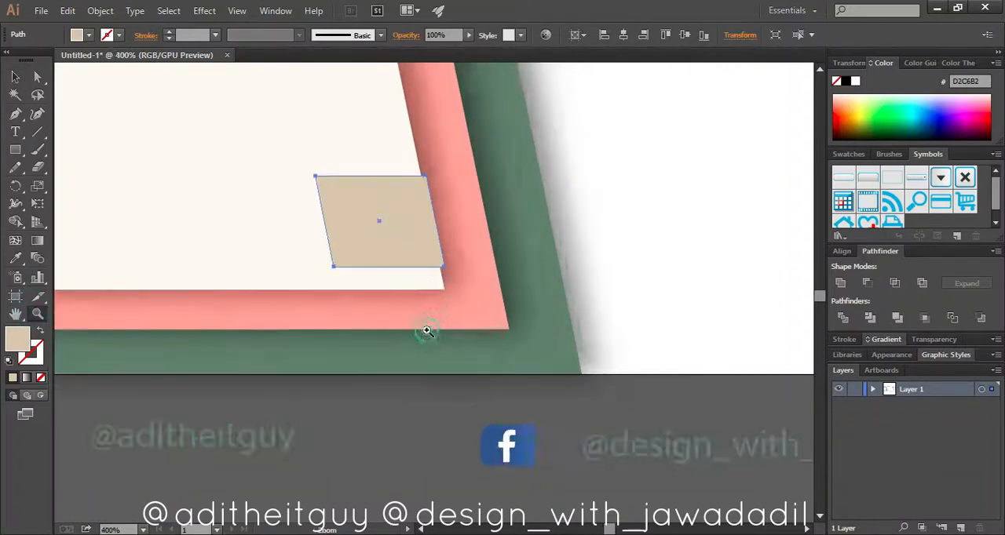
pyautogui.click(428, 272)
pyautogui.moveTo(375, 248); pyautogui.dragTo(373, 248)
# Stack three more copies of the tan parallelogram above the first, evenly spaced along the cream panel's slanted edge
pyautogui.scroll(5, 357, 254)
pyautogui.moveTo(360, 451); pyautogui.dragTo(326, 304)
pyautogui.scroll(4, 303, 294)
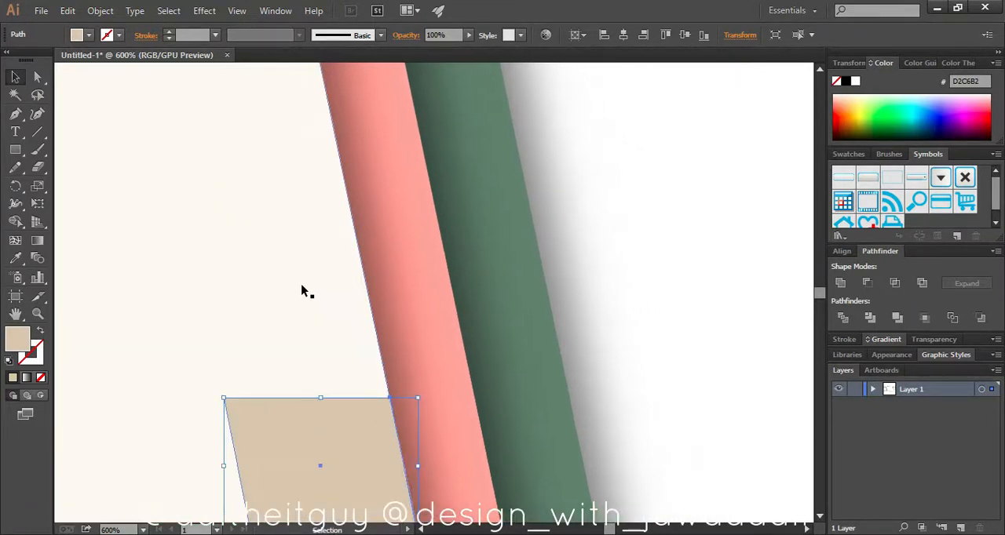
pyautogui.hotkey('ctrl', 'd')
pyautogui.hotkey('ctrl', 'd')
pyautogui.click(294, 314)
pyautogui.moveTo(294, 314); pyautogui.dragTo(297, 316)
pyautogui.moveTo(267, 141); pyautogui.dragTo(271, 140)
pyautogui.scroll(2, 379, 195)
pyautogui.hotkey('ctrl', '0')
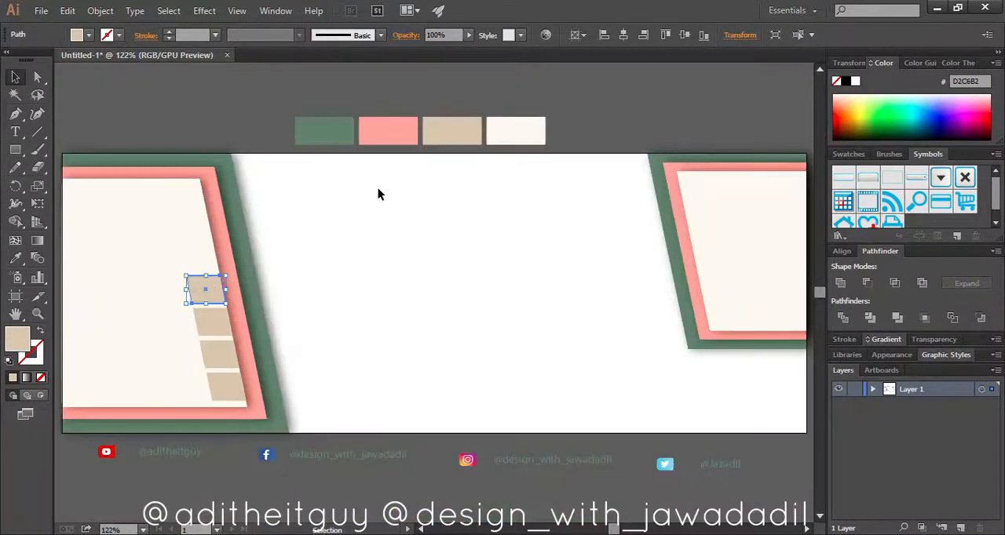
pyautogui.scroll(1, 377, 282)
pyautogui.click(457, 389)
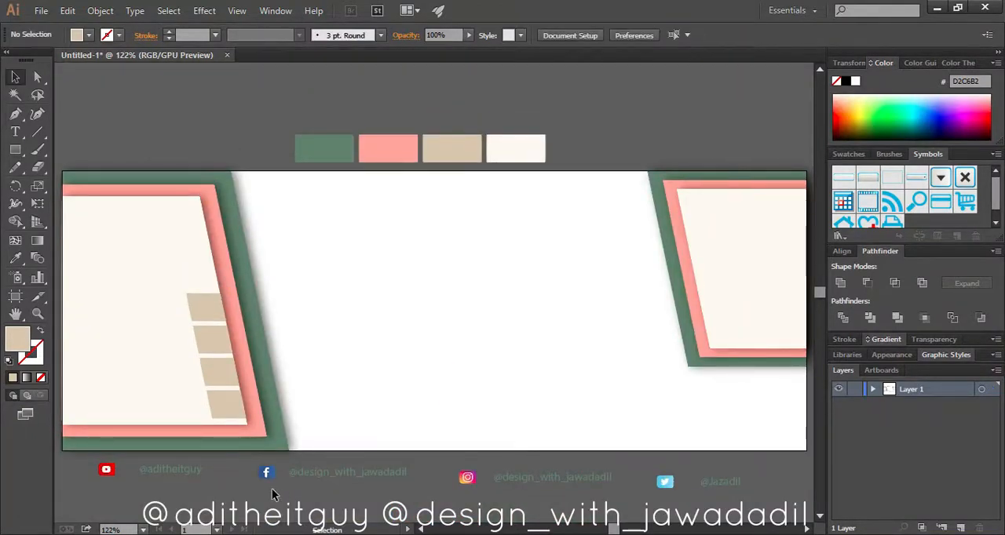
# Narrow the left cream panel from its left side to leave a thin pink strip along the artboard edge
pyautogui.click(112, 314)
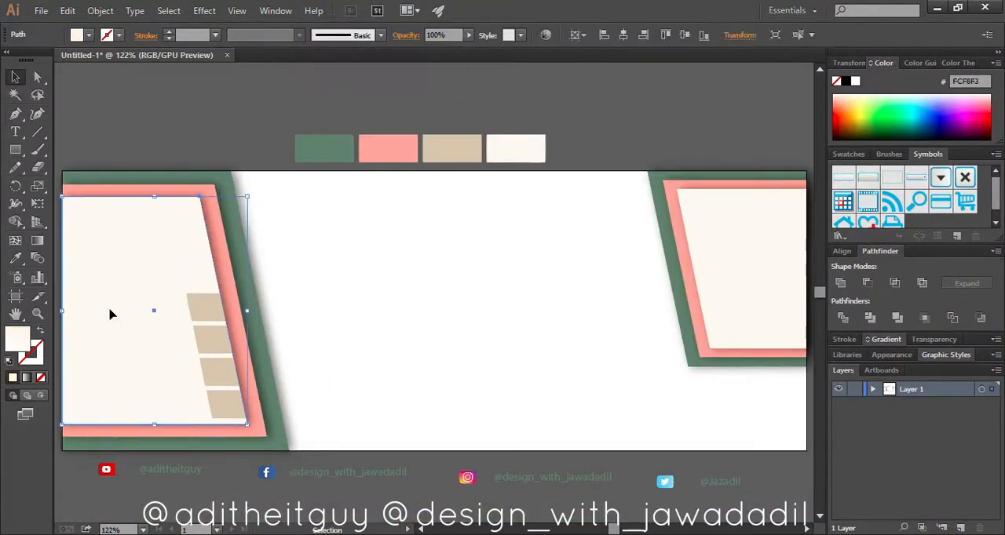
pyautogui.moveTo(65, 311); pyautogui.dragTo(71, 310)
pyautogui.click(458, 333)
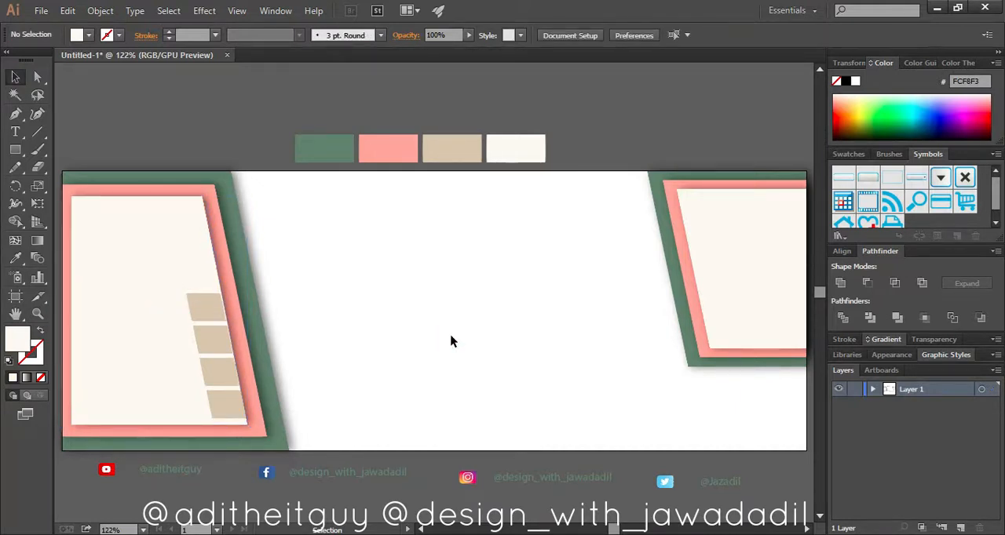
# Move the four tan parallelograms together to the left side of the cream panel
pyautogui.click(197, 301)
pyautogui.keyDown('shift'); pyautogui.click(205, 338); pyautogui.keyUp('shift')
pyautogui.keyDown('shift'); pyautogui.click(212, 371); pyautogui.keyUp('shift')
pyautogui.keyDown('shift'); pyautogui.click(219, 402); pyautogui.keyUp('shift')
pyautogui.moveTo(198, 301); pyautogui.dragTo(85, 304)
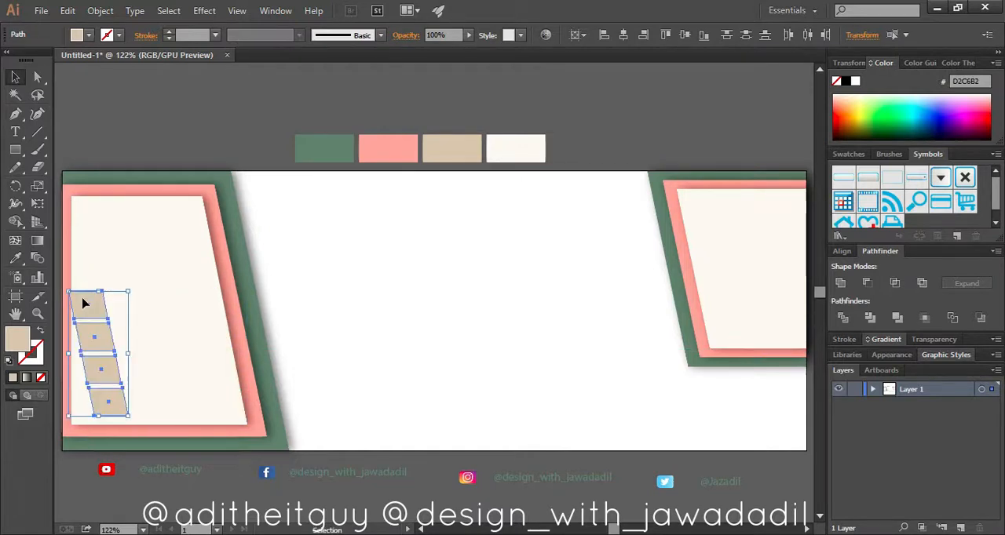
# Line up the four tan parallelograms in a vertical column flush with the cream panel's left edge
pyautogui.click(38, 314)
pyautogui.click(105, 355)
pyautogui.click(428, 306)
pyautogui.click(432, 323)
pyautogui.click(19, 80)
pyautogui.click(172, 160)
pyautogui.moveTo(401, 99); pyautogui.dragTo(409, 99)
pyautogui.moveTo(430, 210); pyautogui.dragTo(427, 210)
pyautogui.moveTo(451, 265); pyautogui.dragTo(426, 265)
pyautogui.moveTo(476, 334); pyautogui.dragTo(436, 337)
pyautogui.click(467, 352)
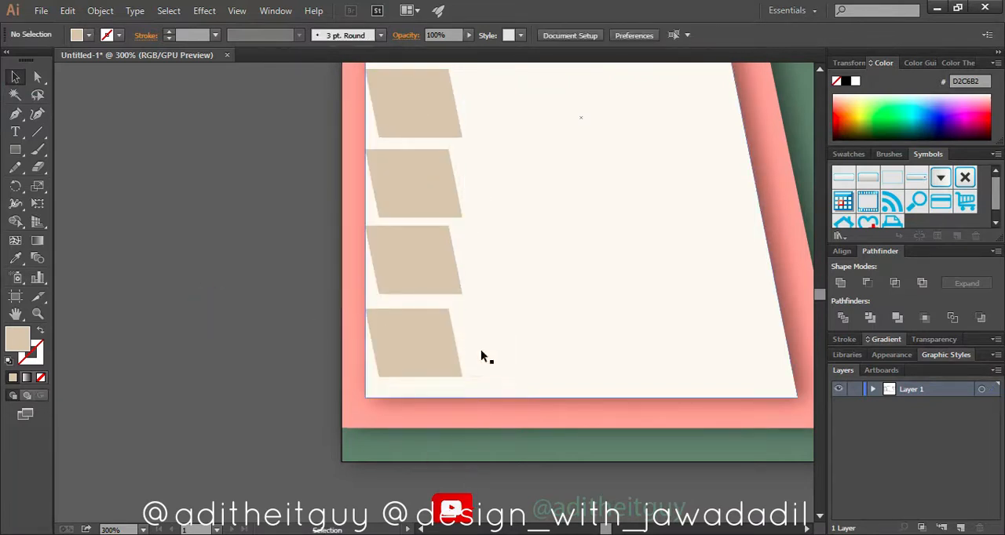
# Move the YouTube icon onto the uppermost tan parallelogram, bring it to the front and centre it both ways in the block
pyautogui.moveTo(463, 510); pyautogui.dragTo(409, 106)
pyautogui.rightClick(437, 112)
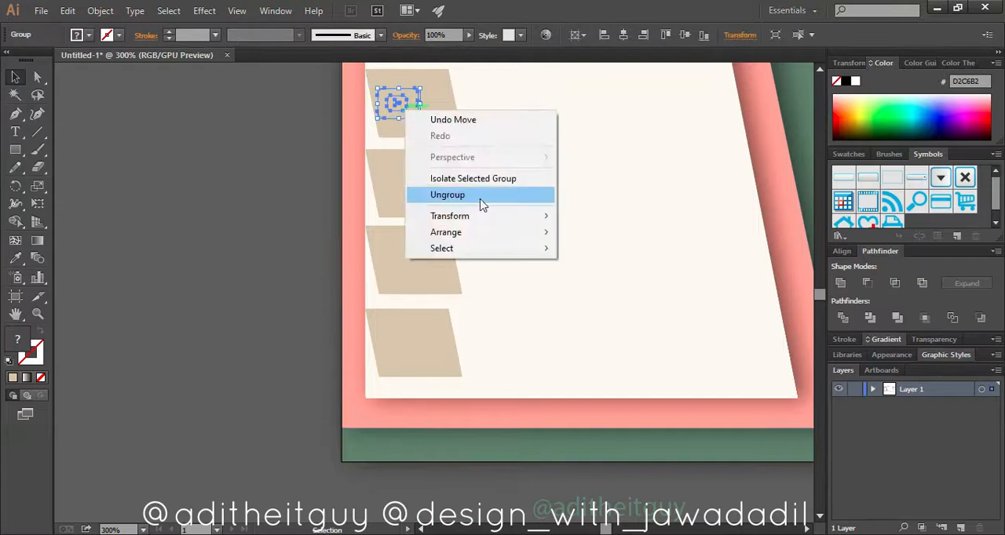
pyautogui.click(568, 233)
pyautogui.keyDown('shift'); pyautogui.click(444, 126); pyautogui.keyUp('shift')
pyautogui.click(623, 36)
pyautogui.click(685, 36)
pyautogui.click(535, 455)
# Move the Facebook icon onto the second tan parallelogram, bring it to the front and centre it in the block
pyautogui.moveTo(574, 516); pyautogui.dragTo(548, 102)
pyautogui.moveTo(708, 442); pyautogui.dragTo(500, 410)
pyautogui.moveTo(643, 487); pyautogui.dragTo(214, 162)
pyautogui.rightClick(204, 172)
pyautogui.click(397, 294)
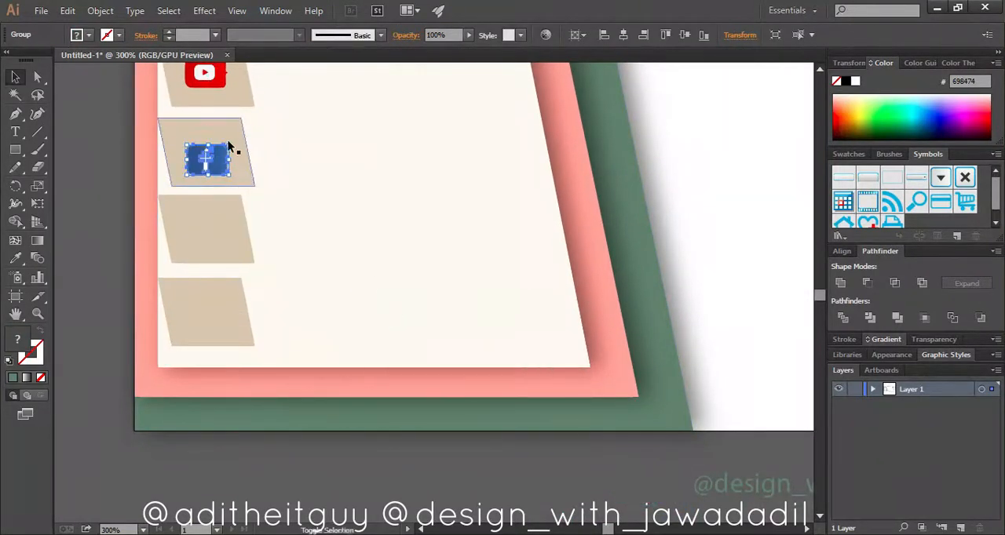
pyautogui.keyDown('shift'); pyautogui.click(230, 140); pyautogui.keyUp('shift')
pyautogui.click(625, 34)
pyautogui.click(686, 35)
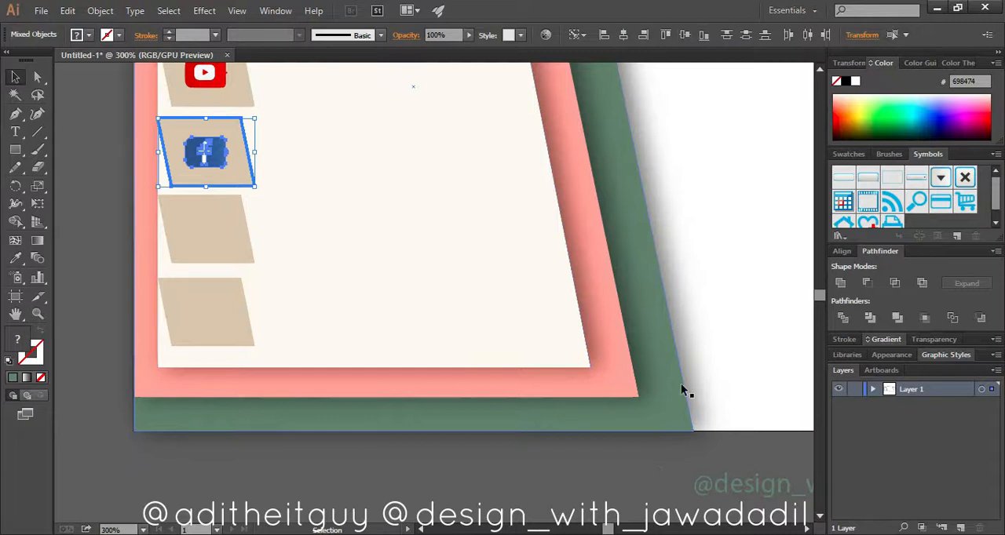
# Move the Facebook handle text beside the second tan parallelogram and bring it to the front
pyautogui.click(655, 468)
pyautogui.moveTo(756, 492); pyautogui.dragTo(329, 161)
pyautogui.rightClick(330, 162)
pyautogui.click(471, 296)
# Undo the recent moves of the Facebook icon and the social handle texts
pyautogui.scroll(3, 373, 172)
pyautogui.hotkey('ctrl', 'z')
pyautogui.hotkey('ctrl', 'z')
pyautogui.hotkey('ctrl', 'z')
pyautogui.hotkey('ctrl', 'z')
pyautogui.hotkey('ctrl', 'z')
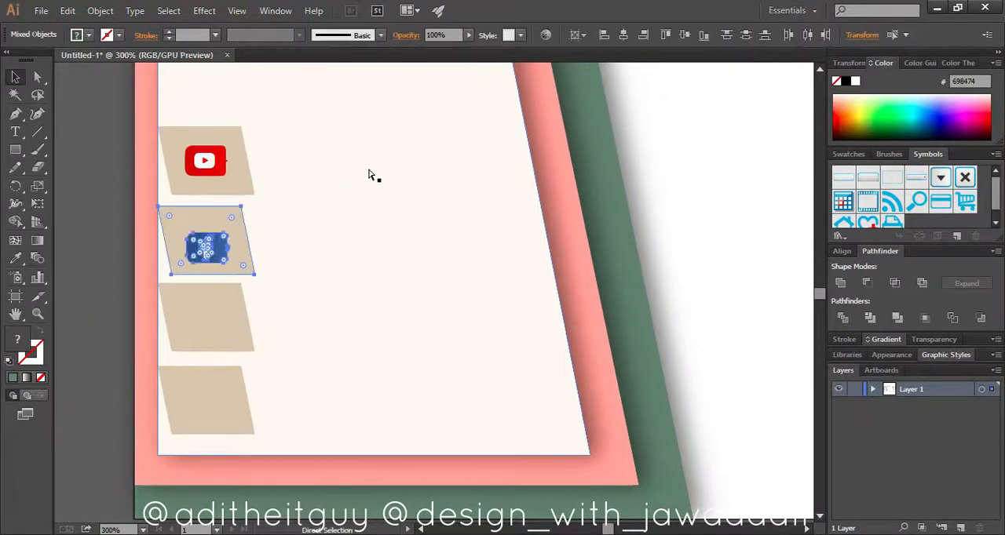
pyautogui.hscroll(3, 370, 175)
pyautogui.hscroll(-3, 371, 175)
pyautogui.scroll(-3, 371, 175)
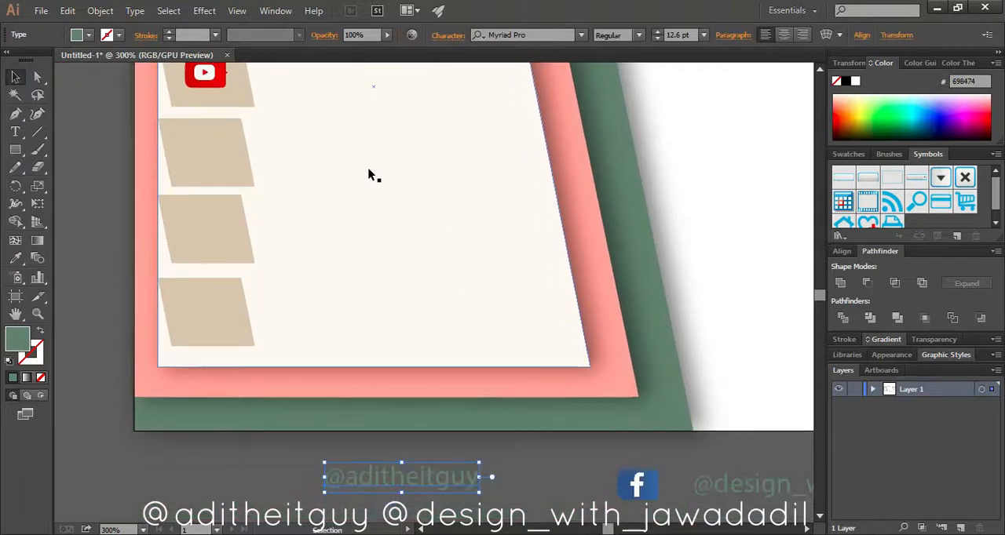
# Bring the YouTube handle text to the front and place it beside the YouTube icon on the cream panel
pyautogui.scroll(1, 369, 170)
pyautogui.rightClick(456, 350)
pyautogui.moveTo(502, 486)
pyautogui.click(637, 434)
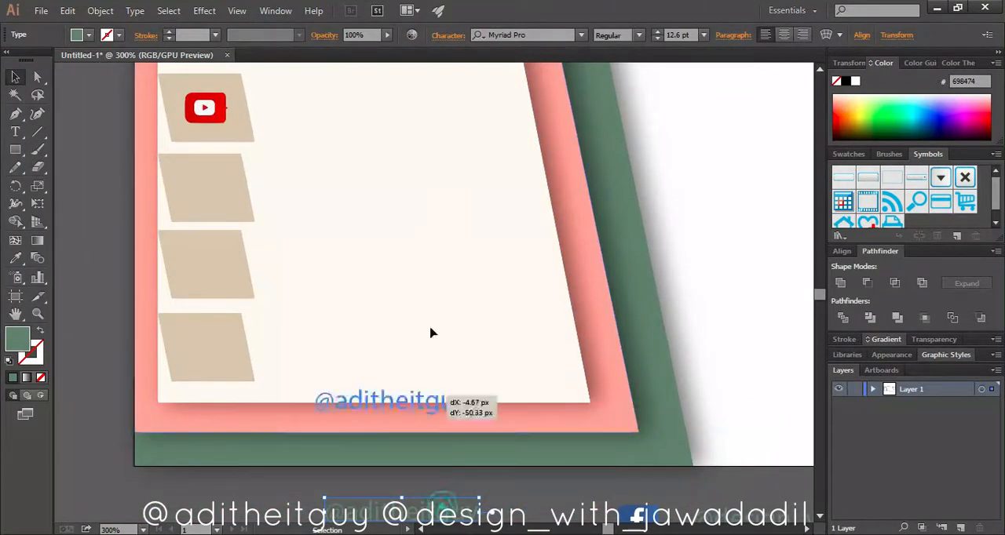
pyautogui.moveTo(439, 514); pyautogui.dragTo(428, 116)
pyautogui.moveTo(603, 497); pyautogui.dragTo(651, 523)
pyautogui.hotkey('ctrl', 'z')
pyautogui.click(702, 494)
pyautogui.moveTo(603, 497); pyautogui.dragTo(663, 524)
pyautogui.hotkey('ctrl', 'z')
pyautogui.click(669, 504)
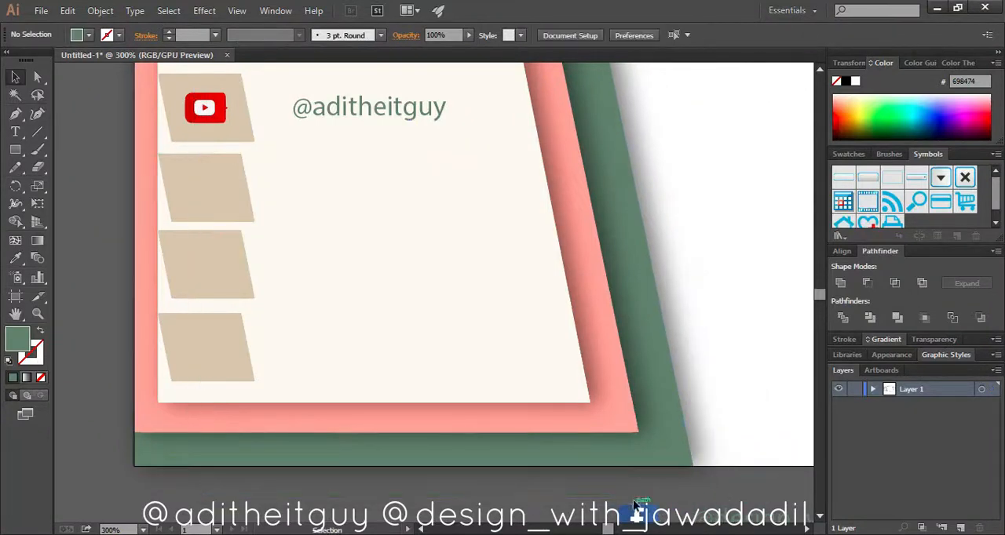
# Move the Facebook icon and handle to the second parallelogram's row, bring them to the front and centre the icon in its block
pyautogui.scroll(-2, 729, 512)
pyautogui.moveTo(730, 512); pyautogui.dragTo(192, 123)
pyautogui.rightClick(630, 449)
pyautogui.moveTo(707, 417)
pyautogui.click(819, 417)
pyautogui.click(224, 139)
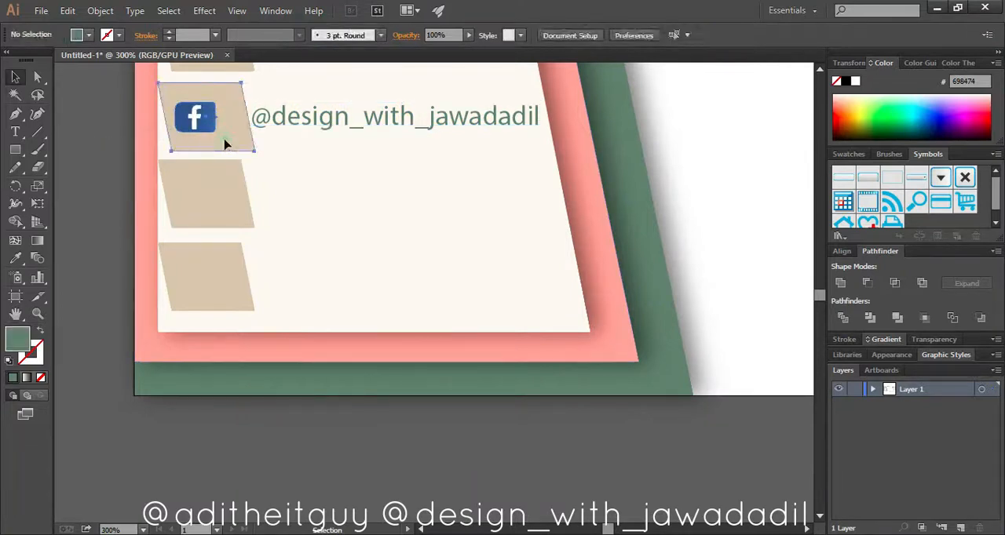
pyautogui.keyDown('shift'); pyautogui.click(205, 123); pyautogui.keyUp('shift')
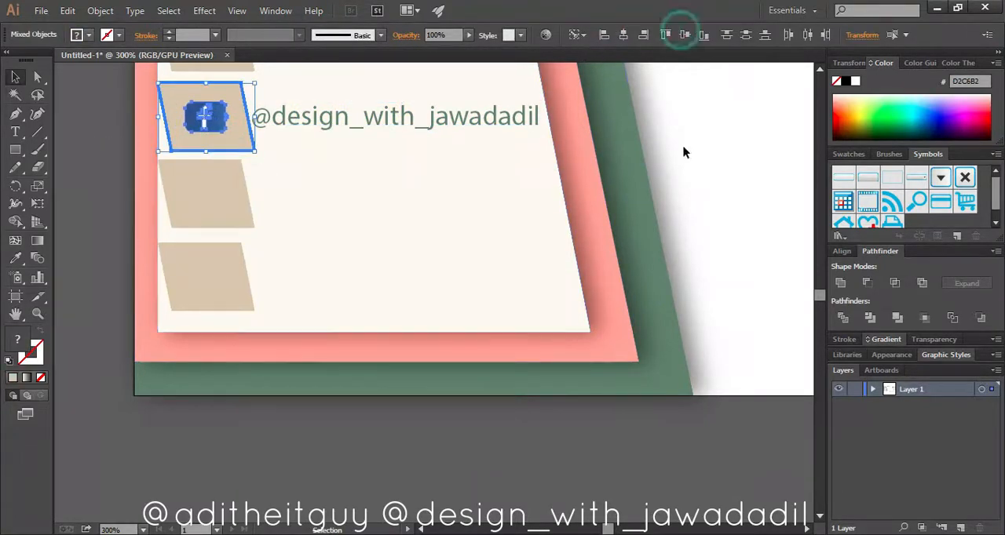
pyautogui.click(592, 448)
# Bring the Instagram and Twitter icons and their handle texts below the artboard to the front
pyautogui.moveTo(650, 432); pyautogui.dragTo(8, 315)
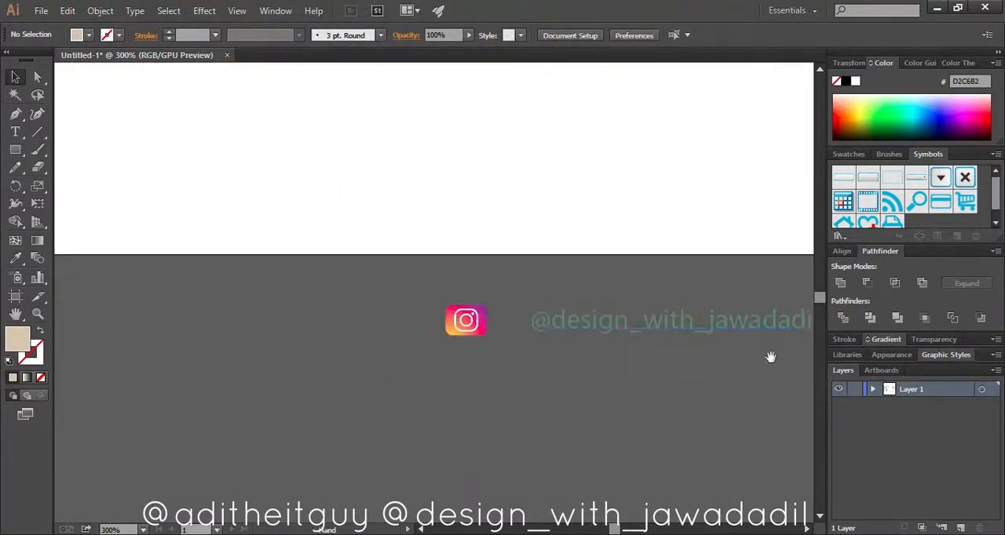
pyautogui.moveTo(742, 358); pyautogui.dragTo(394, 370)
pyautogui.moveTo(831, 372); pyautogui.dragTo(831, 373)
pyautogui.rightClick(680, 350)
pyautogui.moveTo(732, 471)
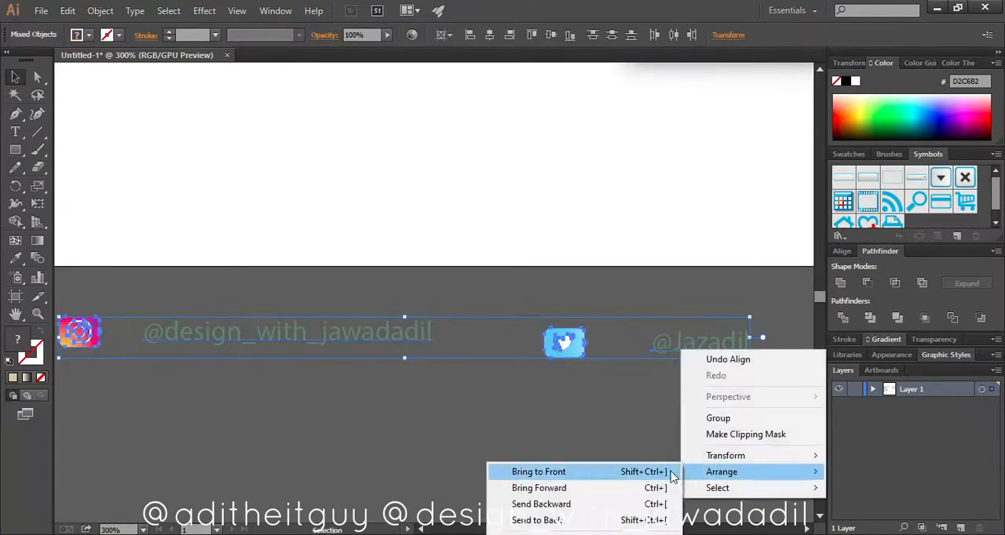
pyautogui.click(660, 471)
# Move the Instagram icon and handle to the third parallelogram's row and centre the icon in its block
pyautogui.hotkey('ctrl', '0')
pyautogui.moveTo(509, 459); pyautogui.dragTo(91, 359)
pyautogui.keyDown('ctrl'); pyautogui.click(159, 344); pyautogui.keyUp('ctrl')
pyautogui.keyDown('ctrl'); pyautogui.click(388, 312); pyautogui.keyUp('ctrl')
pyautogui.keyDown('ctrl'); pyautogui.click(405, 311); pyautogui.keyUp('ctrl')
pyautogui.keyDown('ctrl'); pyautogui.click(527, 274); pyautogui.keyUp('ctrl')
pyautogui.click(324, 284)
pyautogui.click(275, 279)
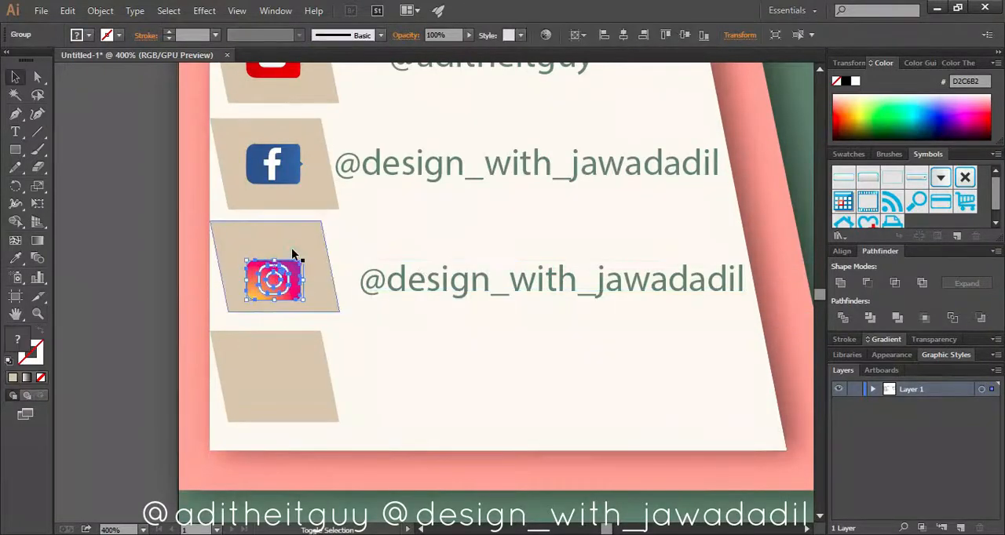
pyautogui.keyDown('shift'); pyautogui.click(298, 249); pyautogui.keyUp('shift')
pyautogui.click(298, 248)
pyautogui.click(685, 35)
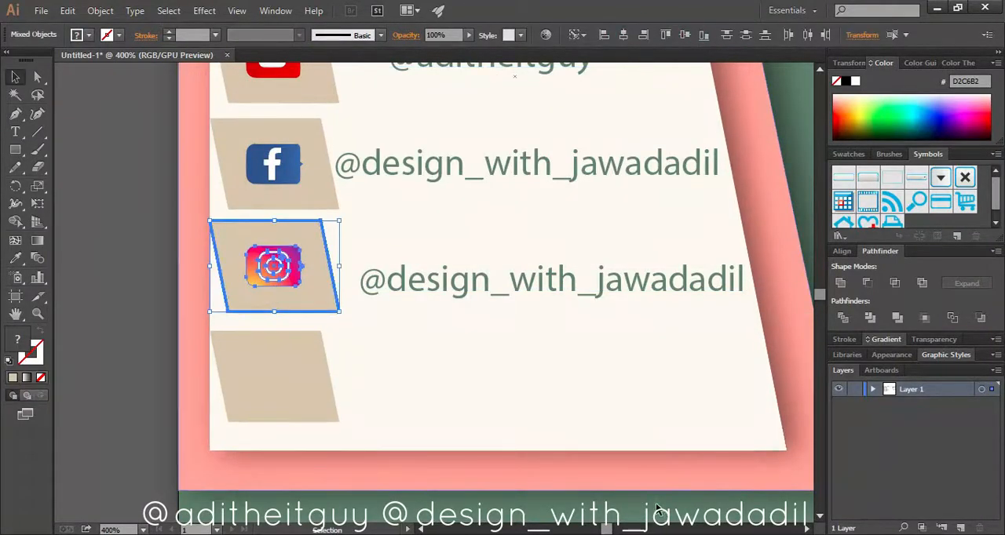
# Move the Twitter icon and handle onto the cream panel, level with the lowest tan parallelogram
pyautogui.click(89, 386)
pyautogui.moveTo(573, 359); pyautogui.dragTo(62, 370)
pyautogui.click(392, 321)
pyautogui.keyDown('shift'); pyautogui.click(542, 307); pyautogui.keyUp('shift')
pyautogui.moveTo(418, 323); pyautogui.dragTo(621, 364)
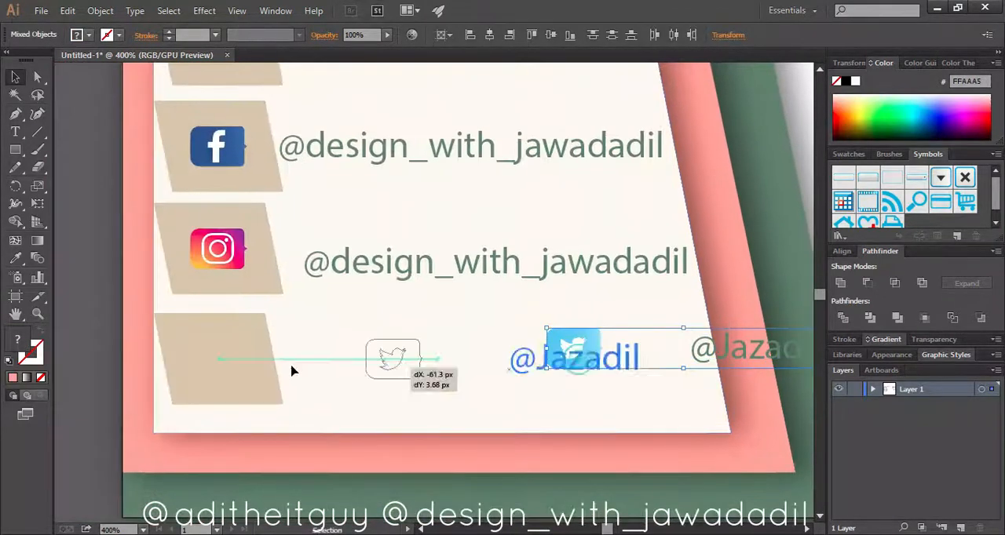